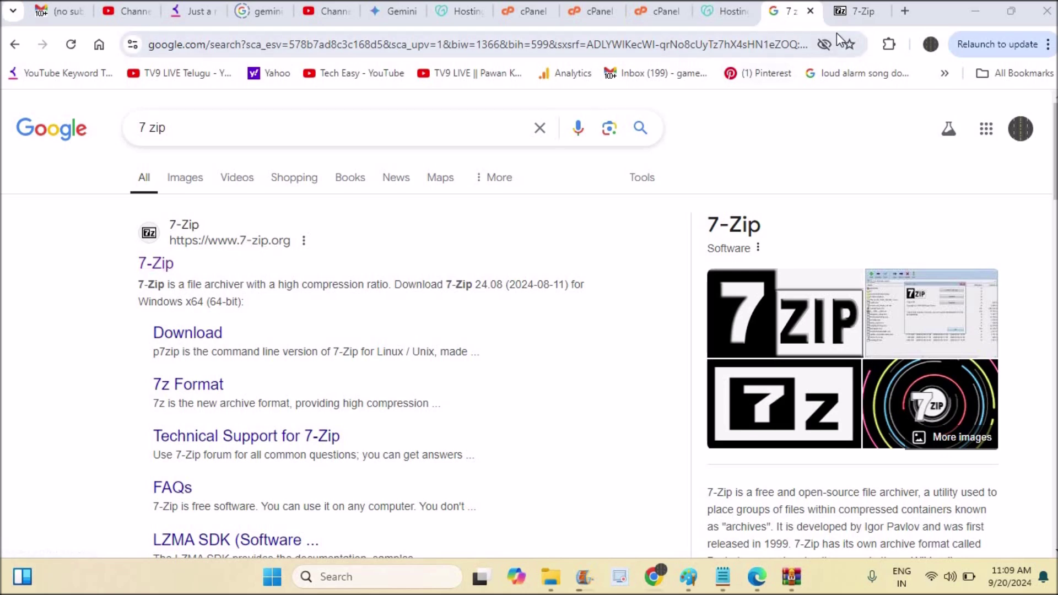
Switch Chrome from the Google results to the 7-zip.org tab showing version 24.08
{"action": "left_click", "coordinate": [855, 12]}
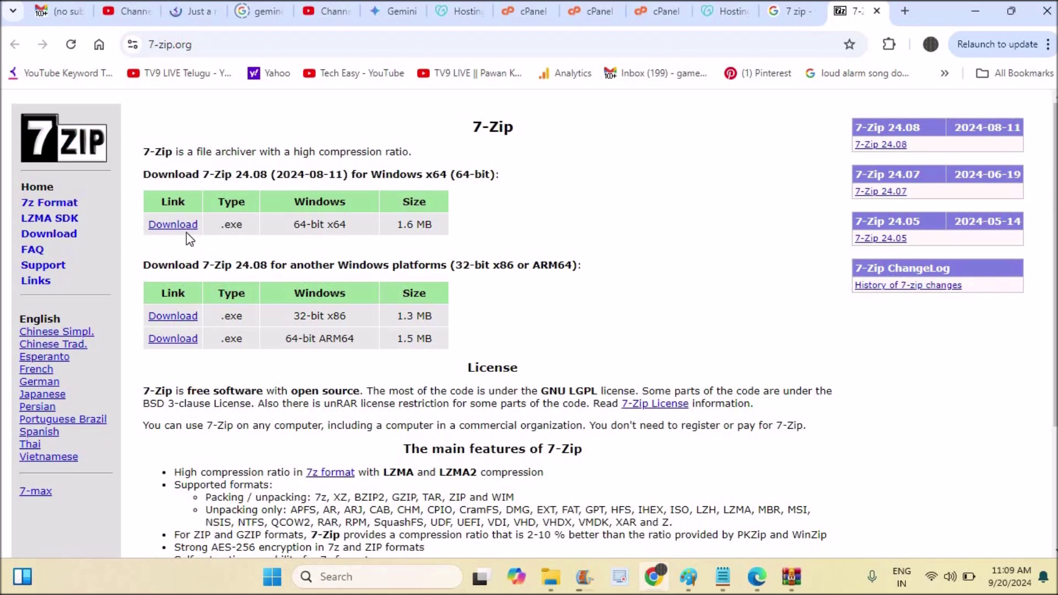
{"action": "left_click", "coordinate": [549, 581]}
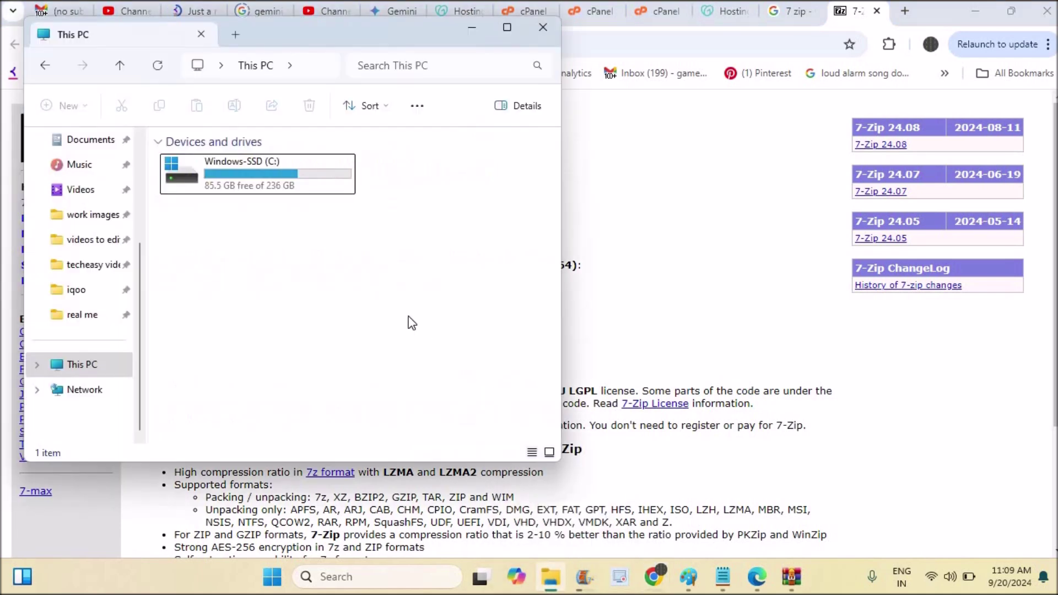
{"action": "right_click", "coordinate": [408, 317]}
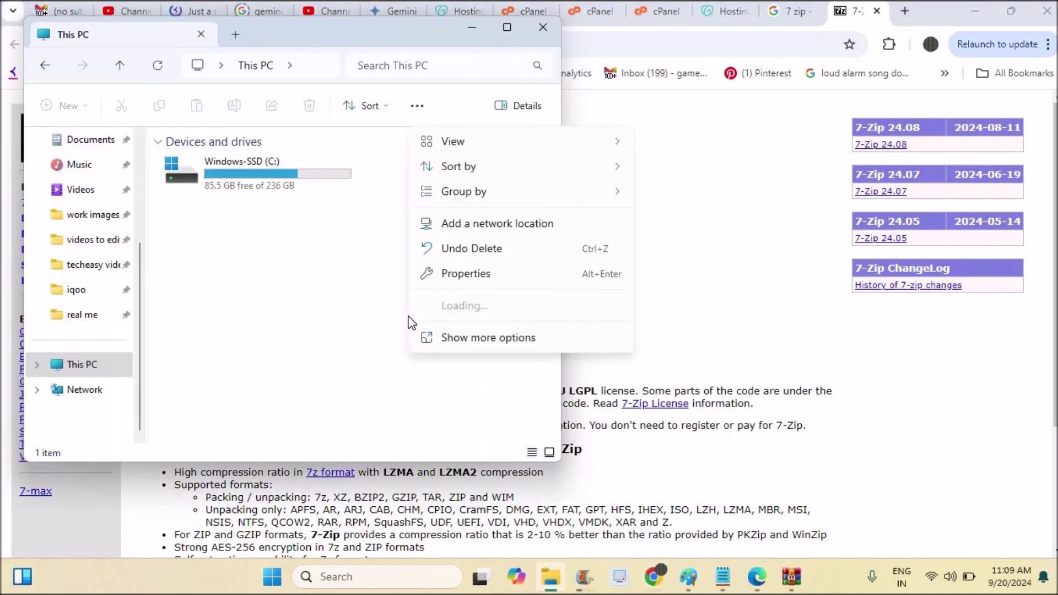
{"action": "left_click", "coordinate": [466, 274]}
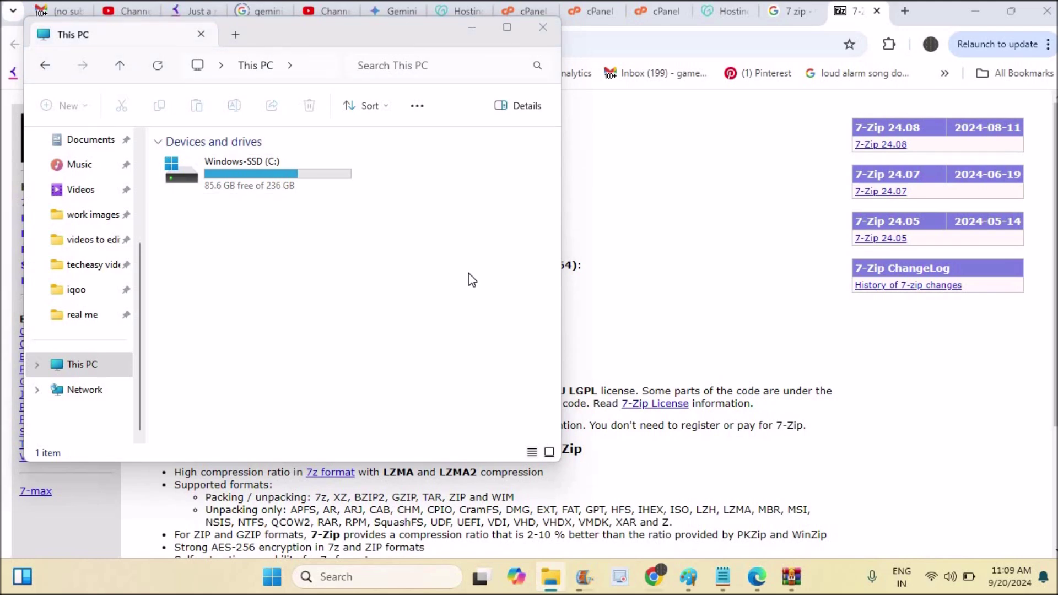
Download the 64-bit x64 installer 7z2408-x64.exe and run it from Chrome's downloads
{"action": "left_click", "coordinate": [472, 30]}
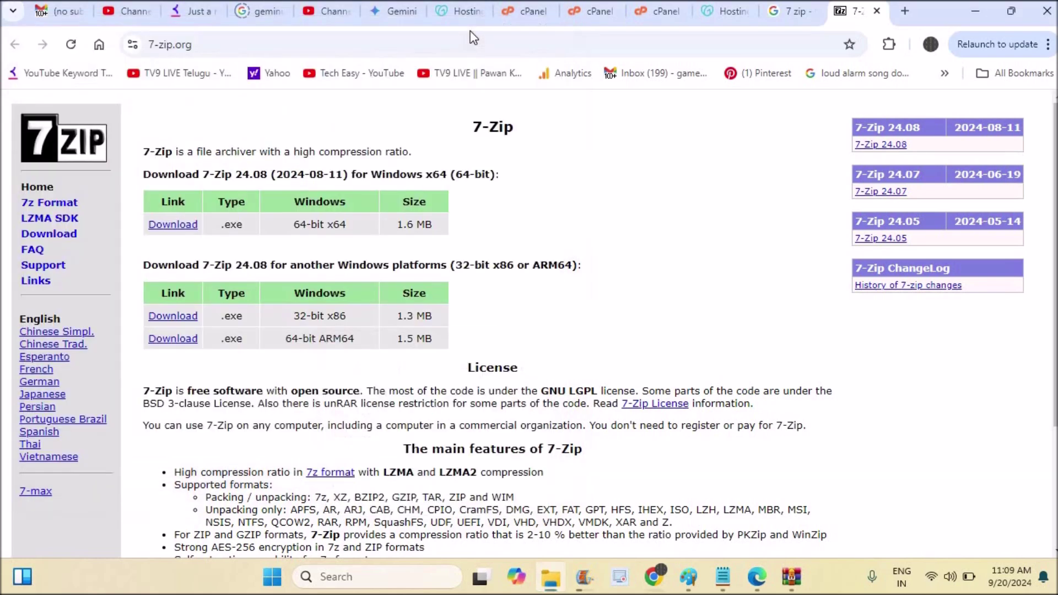
{"action": "left_click", "coordinate": [173, 224]}
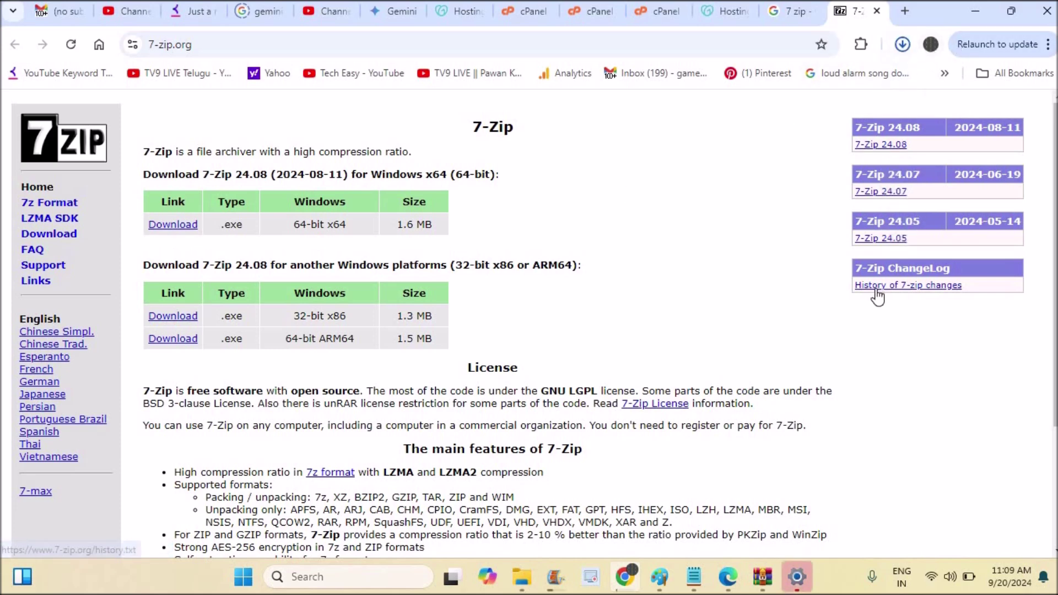
{"action": "left_click", "coordinate": [903, 45]}
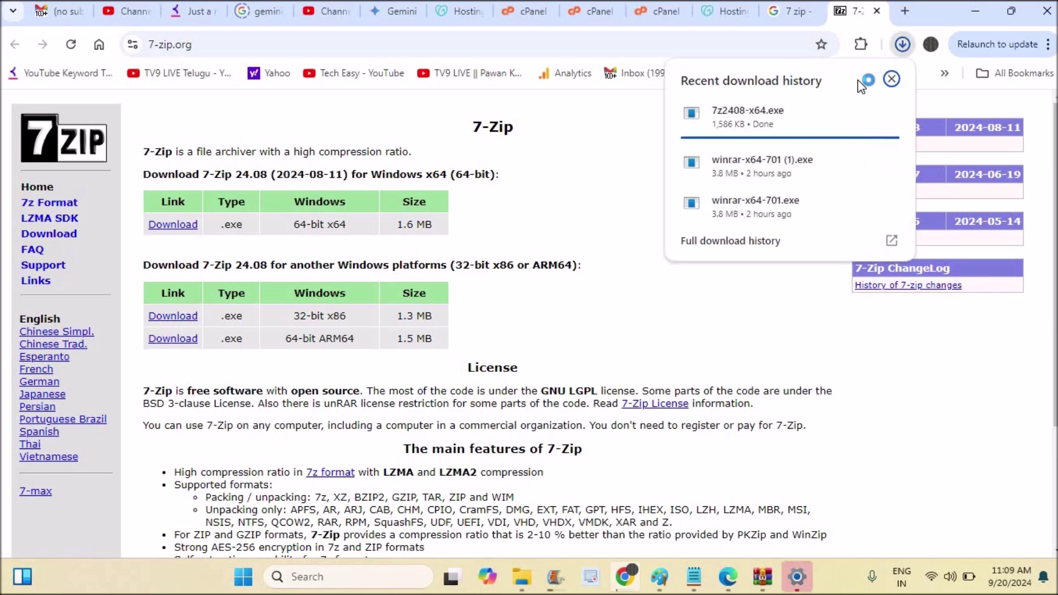
{"action": "mouse_move", "coordinate": [777, 117]}
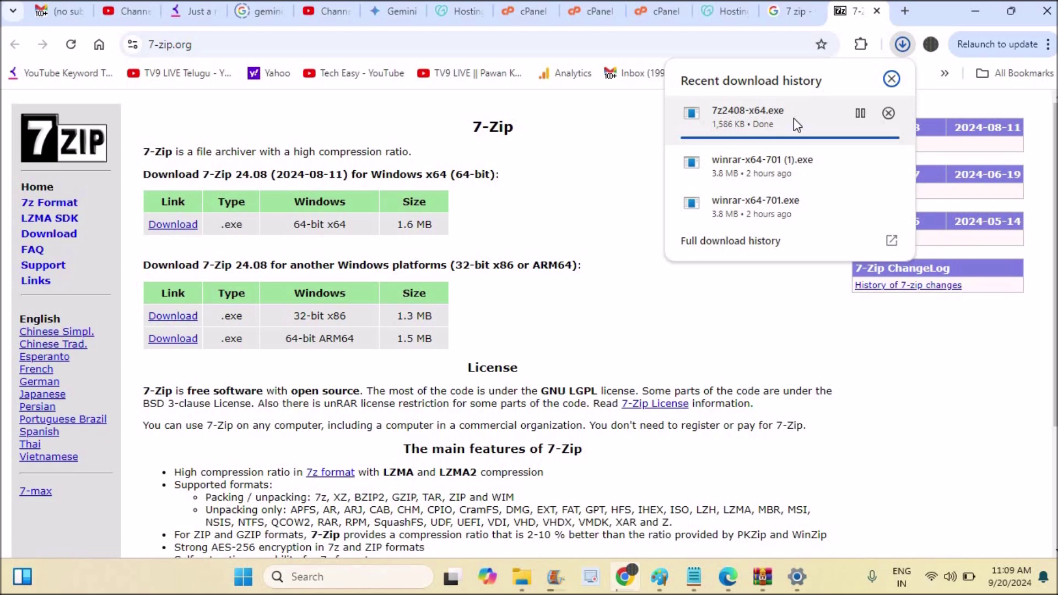
{"action": "left_click", "coordinate": [794, 118]}
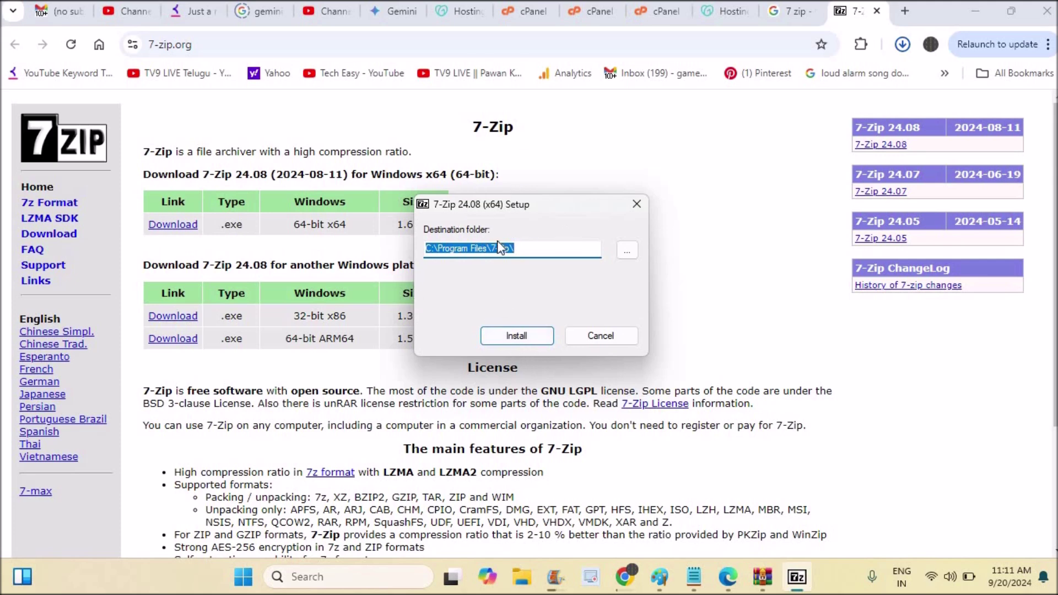
Install 7-Zip 24.08 to the default C:\Program Files\7-Zip\ and close the finished setup
{"action": "left_click", "coordinate": [511, 248]}
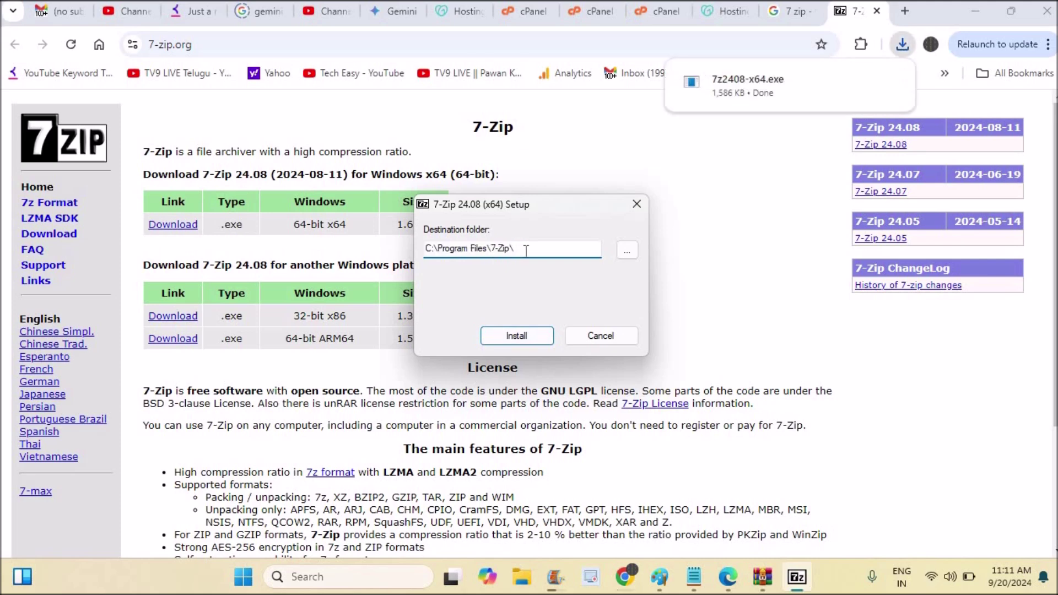
{"action": "left_click", "coordinate": [534, 337]}
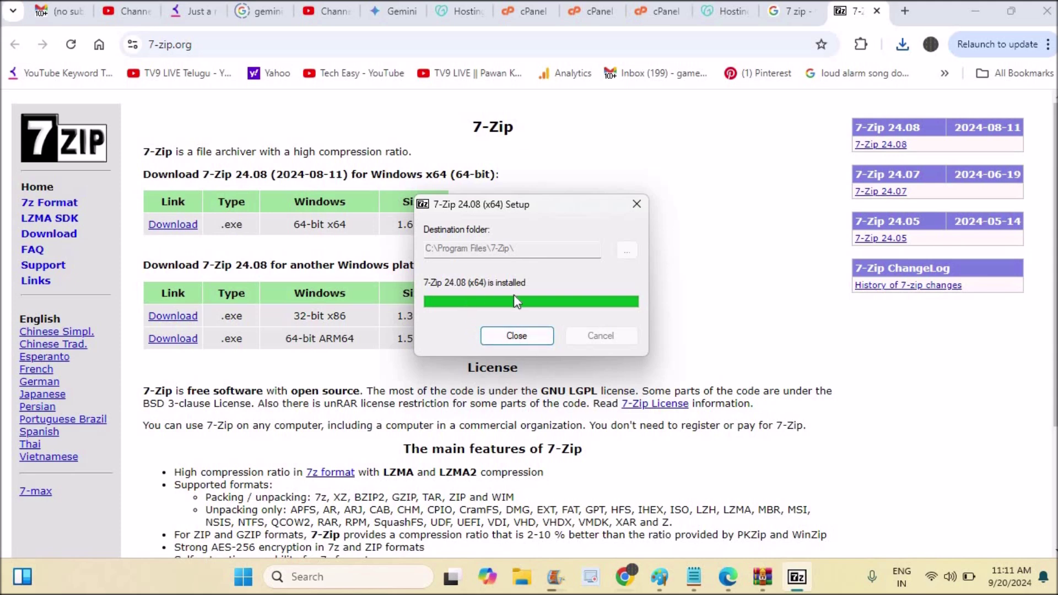
{"action": "left_click", "coordinate": [530, 333]}
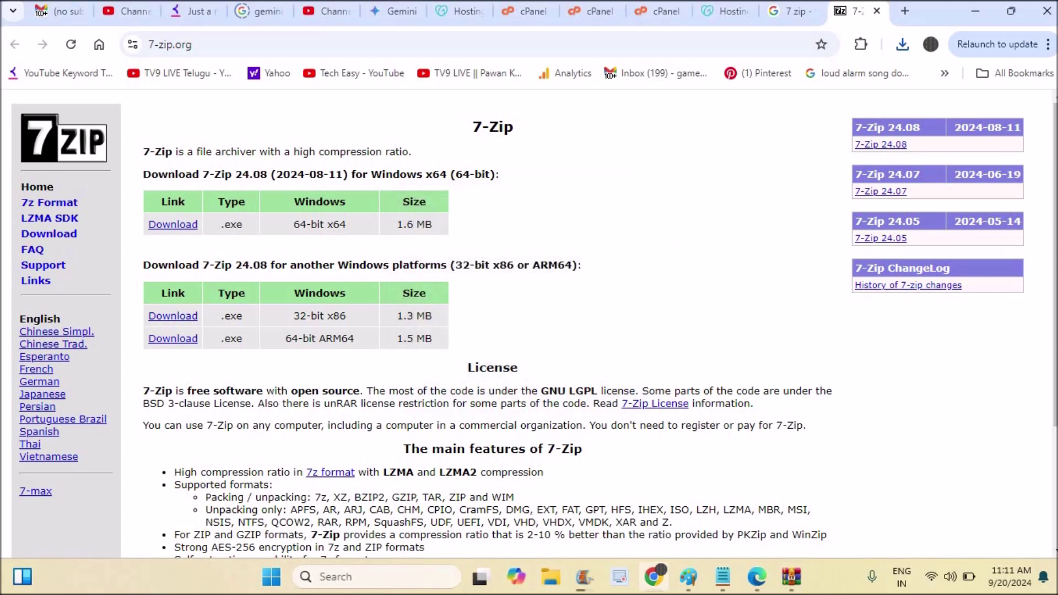
Open File Explorer maximized on the videos to edit folder and select real me
{"action": "left_click", "coordinate": [550, 579]}
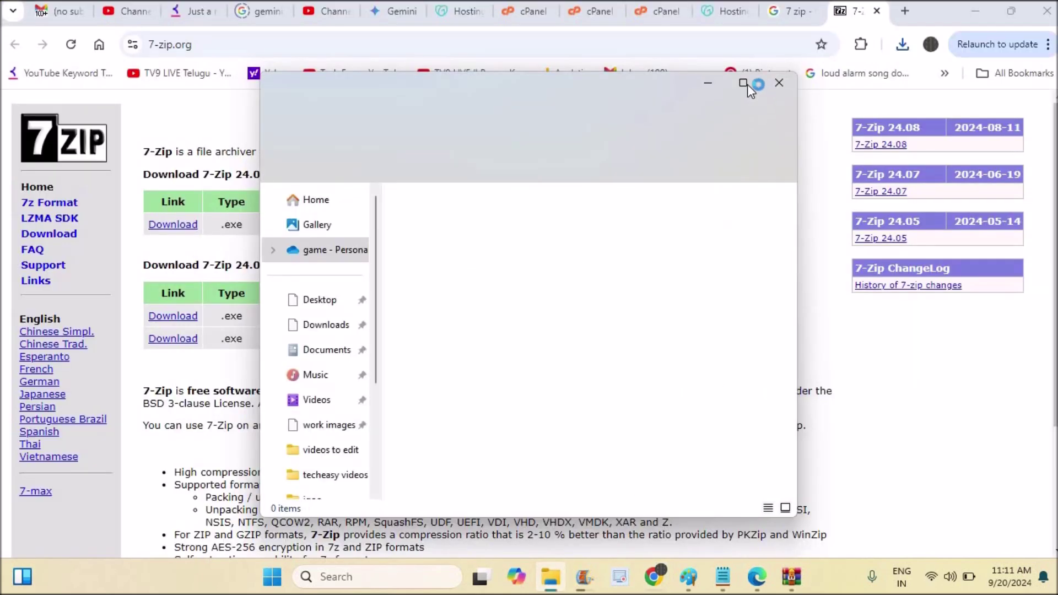
{"action": "left_click", "coordinate": [745, 84]}
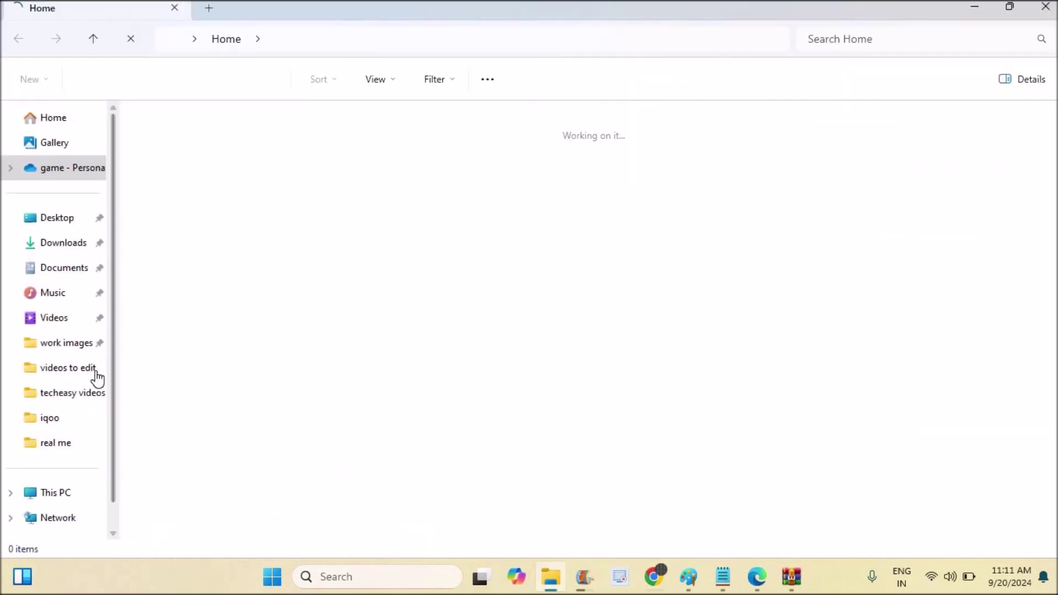
{"action": "left_click", "coordinate": [85, 369]}
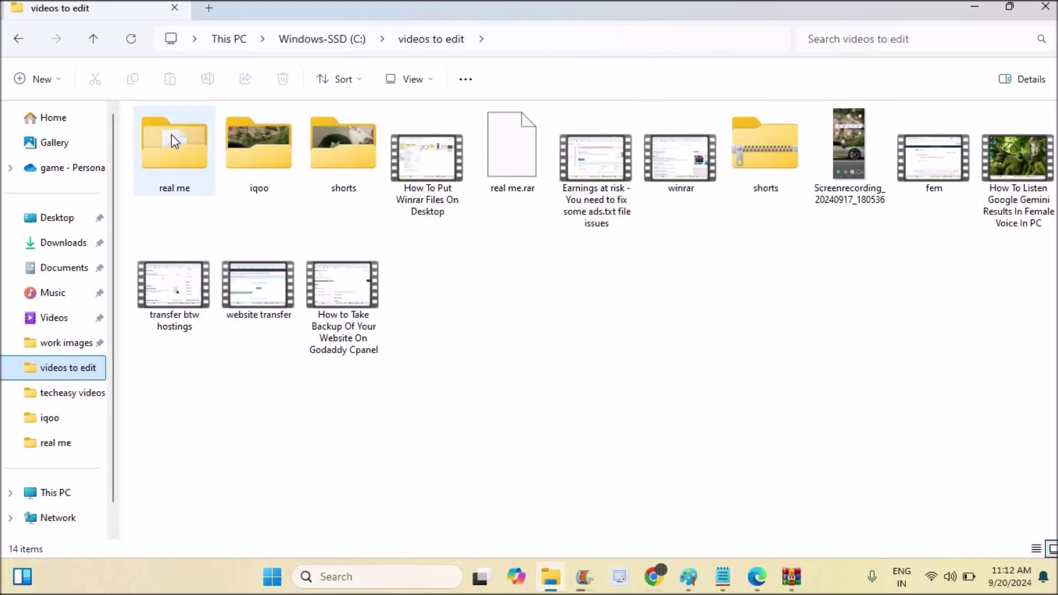
{"action": "left_click", "coordinate": [170, 135]}
Open 7-Zip's Add to Archive dialog for the real me folder from its context menu
{"action": "right_click", "coordinate": [171, 135]}
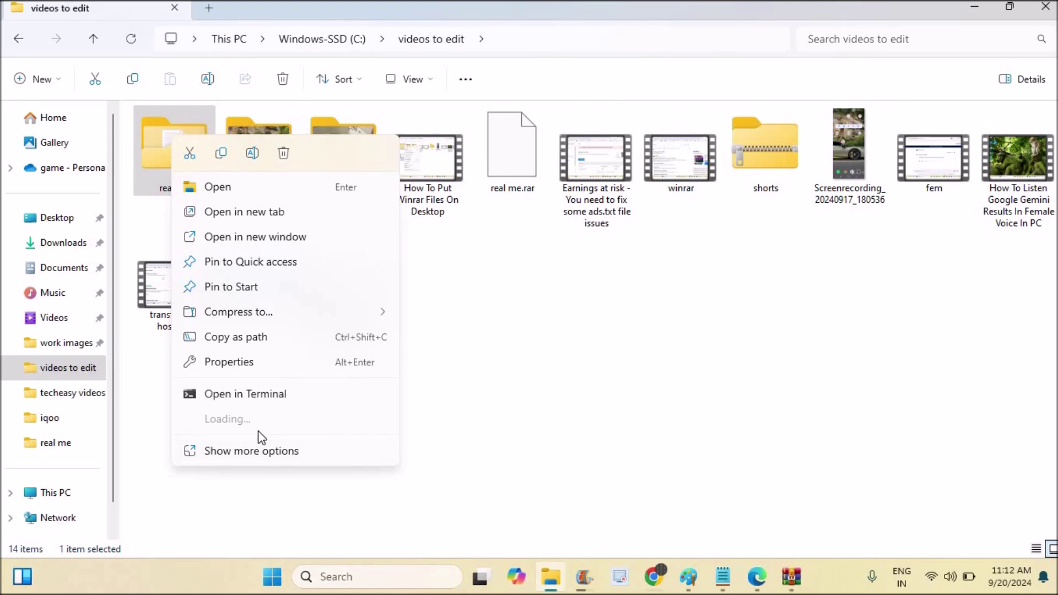
{"action": "left_click", "coordinate": [257, 449]}
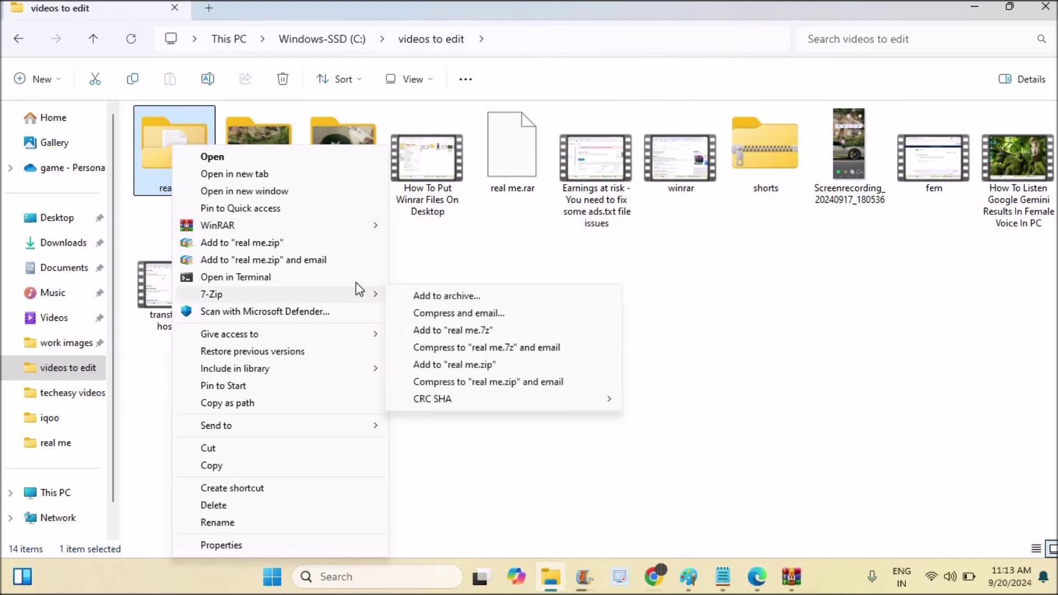
{"action": "mouse_move", "coordinate": [211, 294]}
{"action": "left_click", "coordinate": [435, 299]}
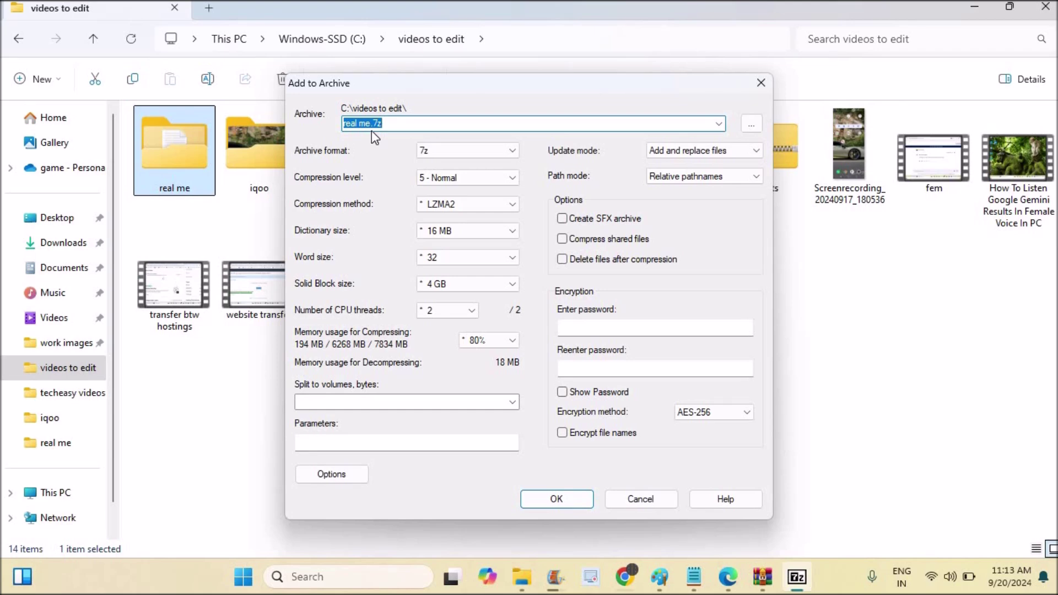
Set the archive format to zip, named real me.zip, and create the archive
{"action": "left_click", "coordinate": [389, 124]}
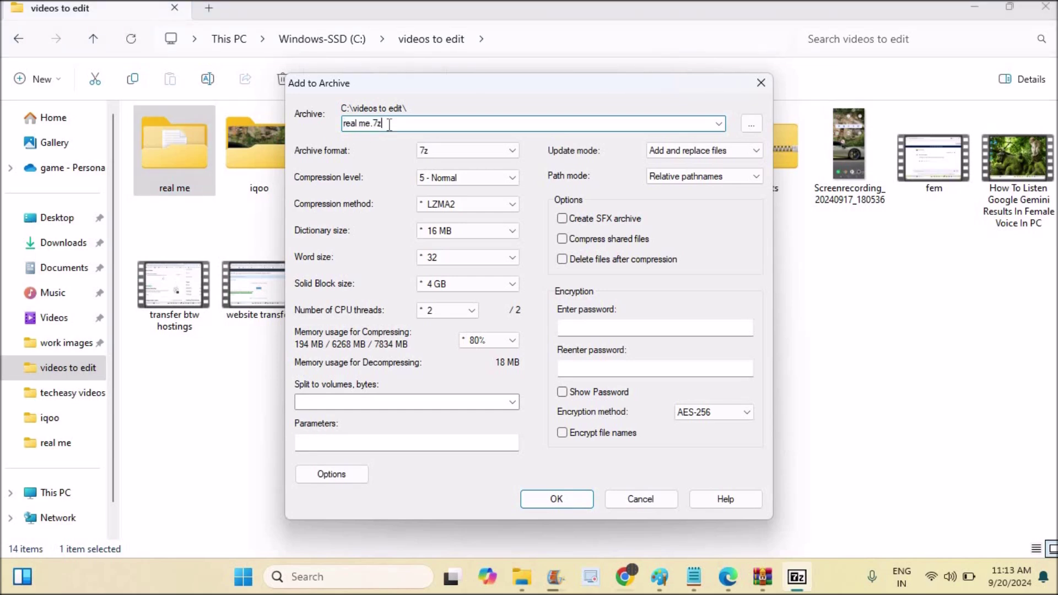
{"action": "left_click", "coordinate": [487, 151]}
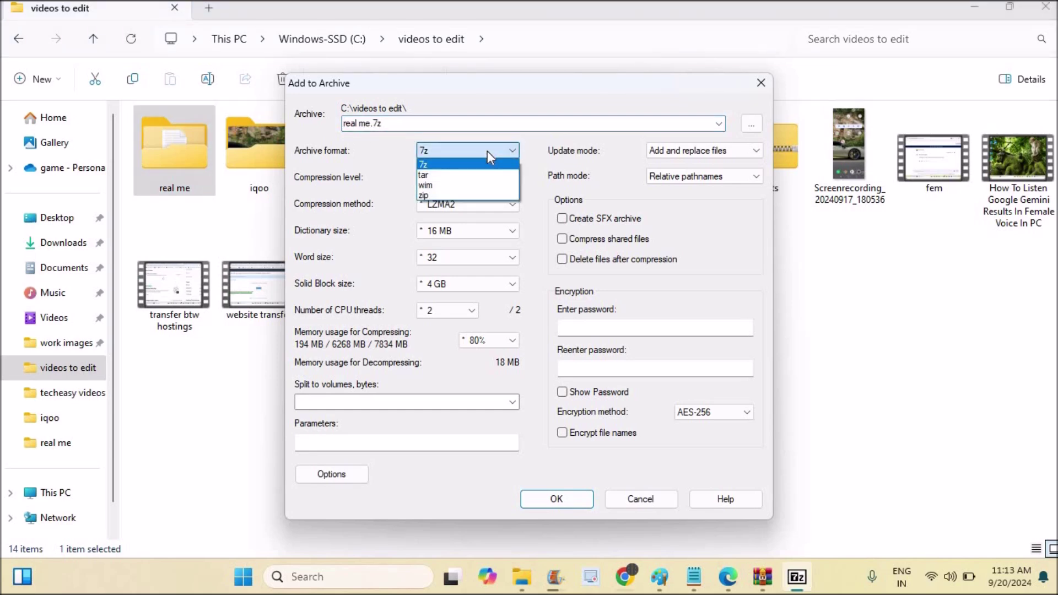
{"action": "left_click", "coordinate": [481, 196]}
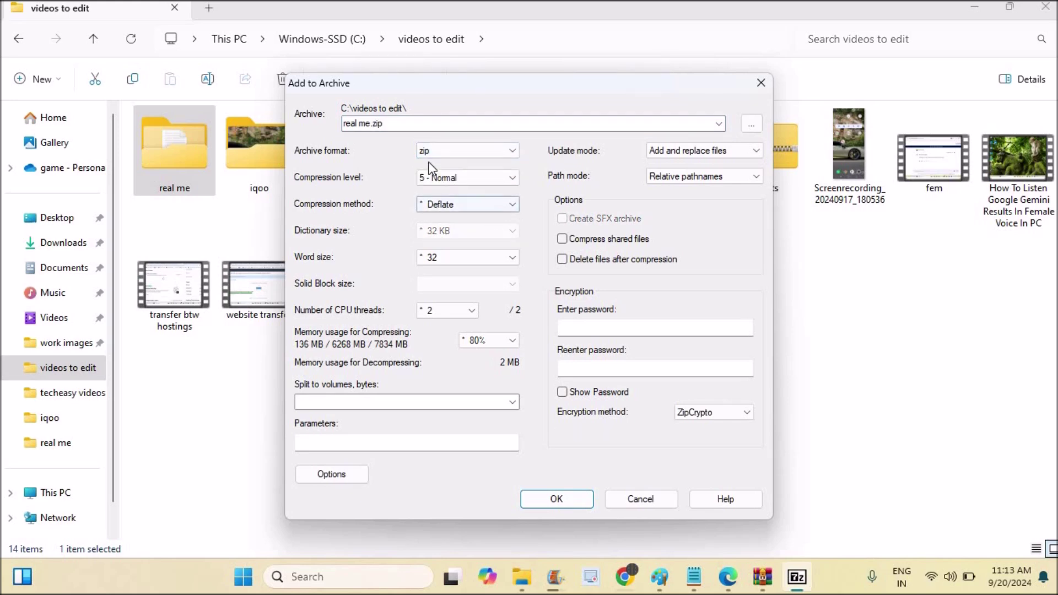
{"action": "left_click", "coordinate": [420, 123]}
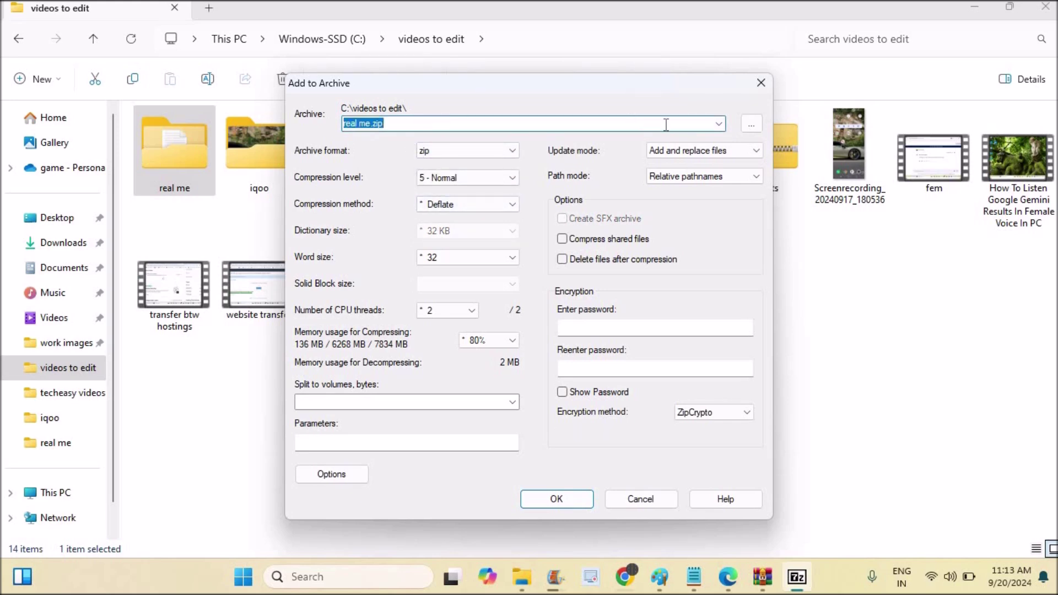
{"action": "left_click", "coordinate": [564, 501]}
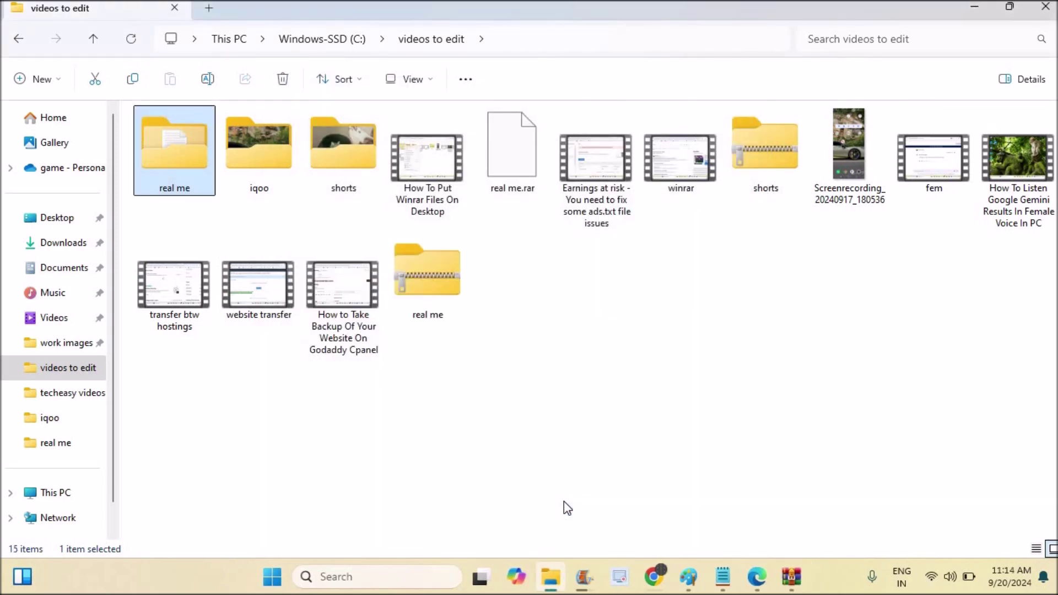
{"action": "left_click", "coordinate": [444, 287]}
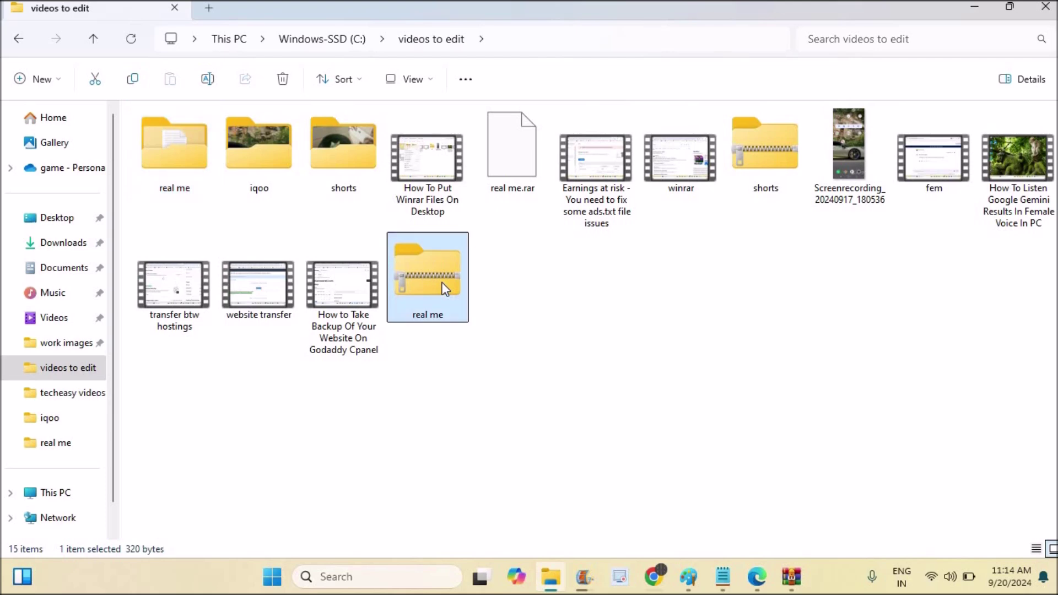
{"action": "double_click", "coordinate": [445, 287]}
{"action": "right_click", "coordinate": [445, 285]}
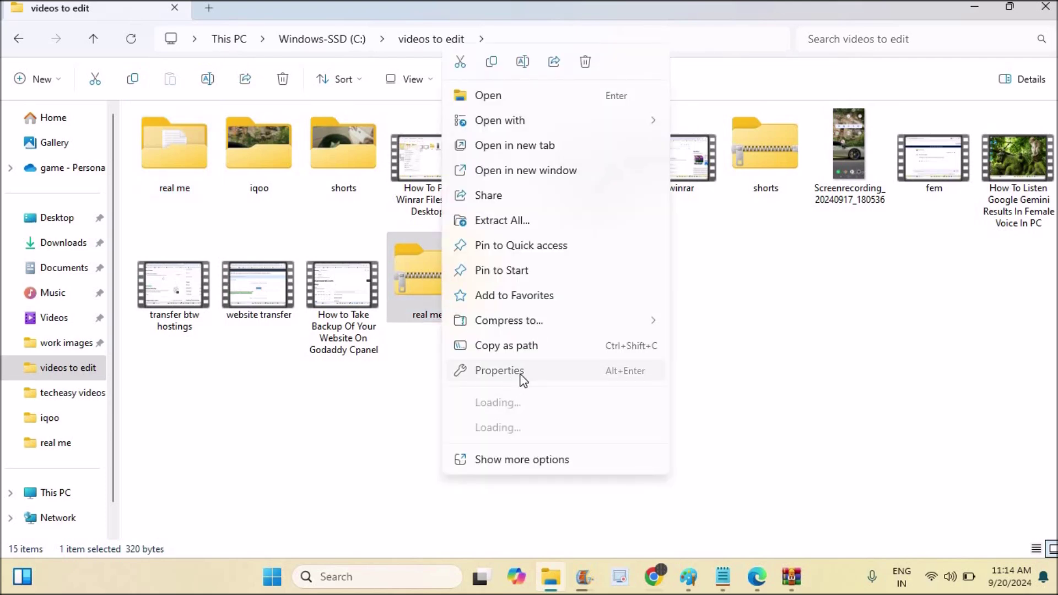
{"action": "left_click", "coordinate": [499, 370]}
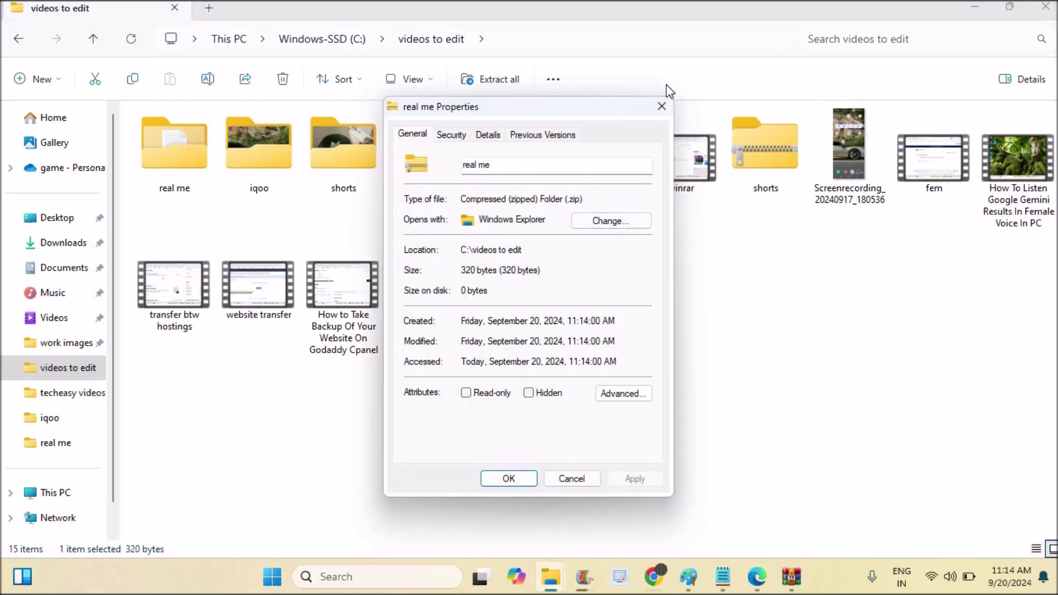
{"action": "left_click", "coordinate": [661, 107]}
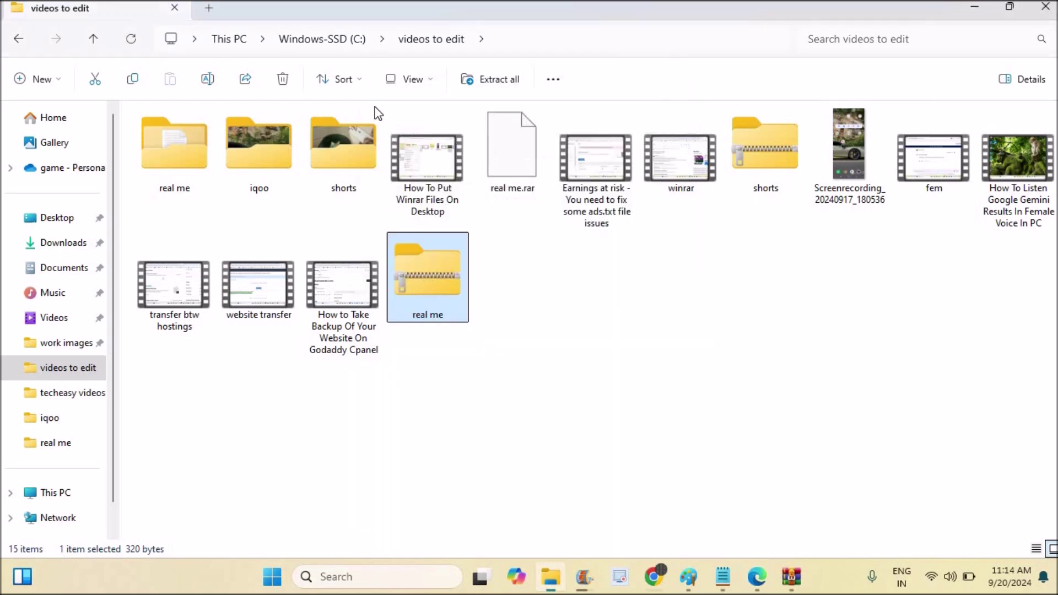
{"action": "left_click", "coordinate": [195, 135]}
{"action": "right_click", "coordinate": [194, 135]}
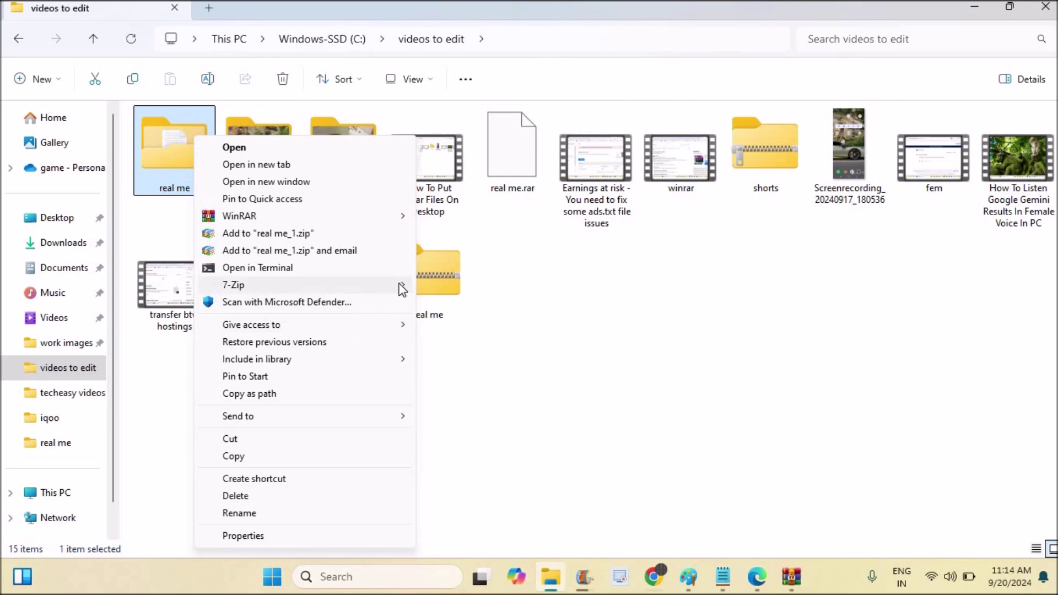
{"action": "key", "text": "Escape"}
Launch 7-Zip File Manager, associate all archive types in Tools > Options, and view Settings
{"action": "left_click", "coordinate": [347, 576]}
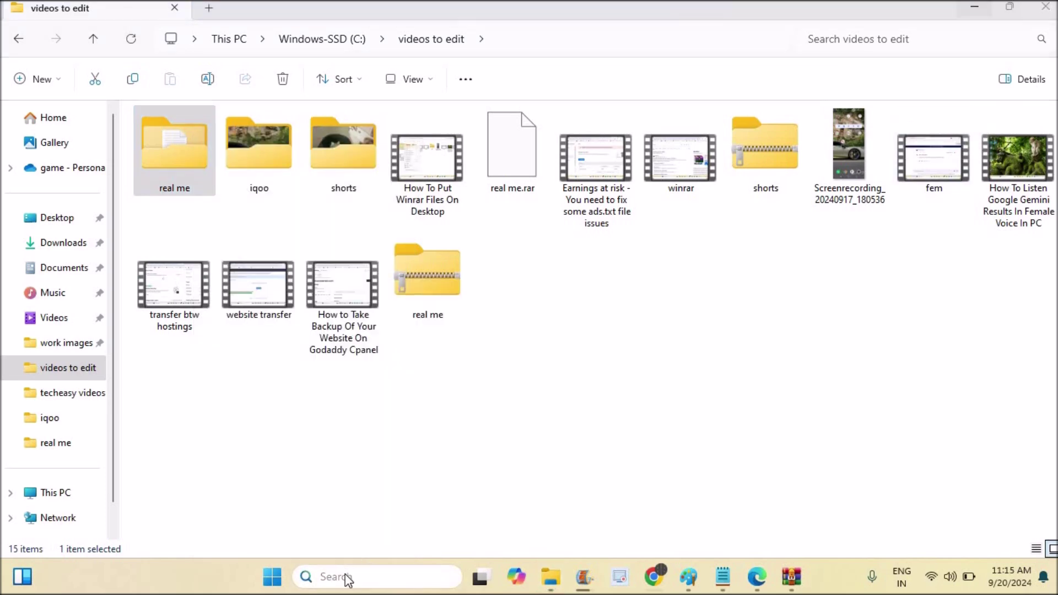
{"action": "type", "text": "7 zip"}
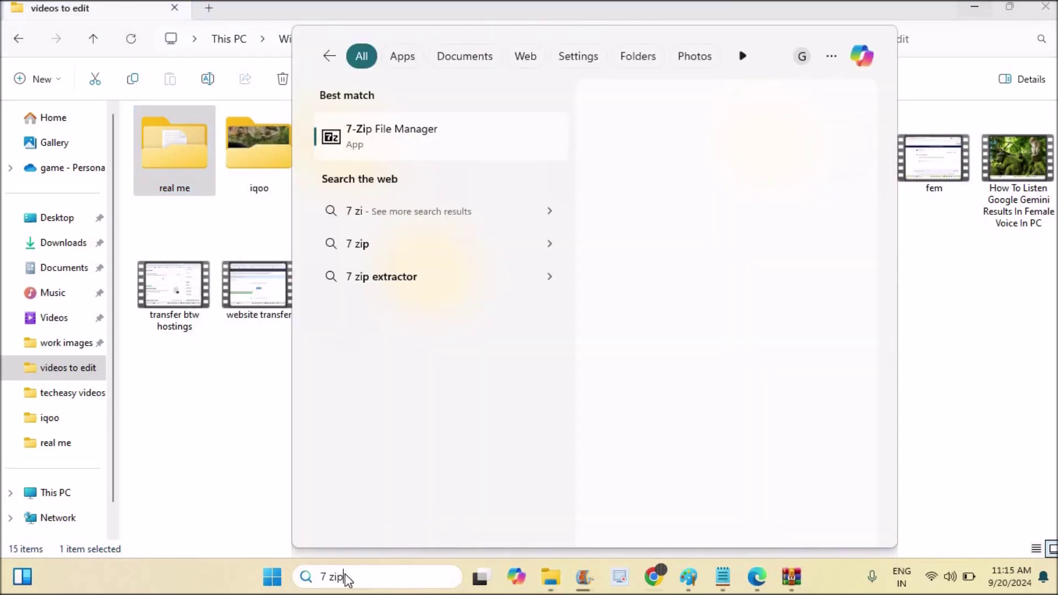
{"action": "left_click", "coordinate": [472, 145]}
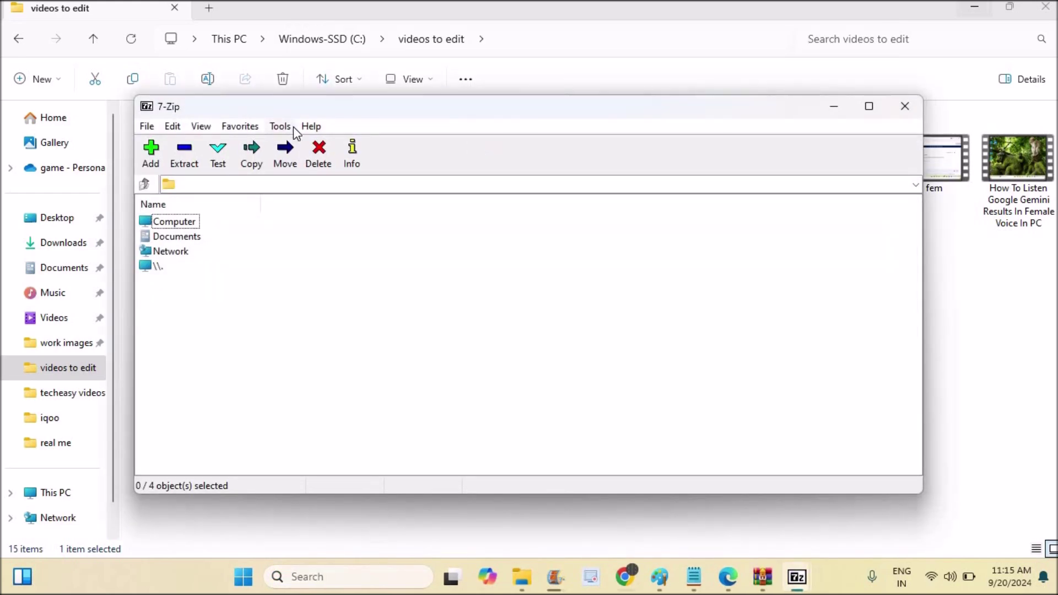
{"action": "left_click", "coordinate": [279, 126]}
{"action": "mouse_move", "coordinate": [279, 126]}
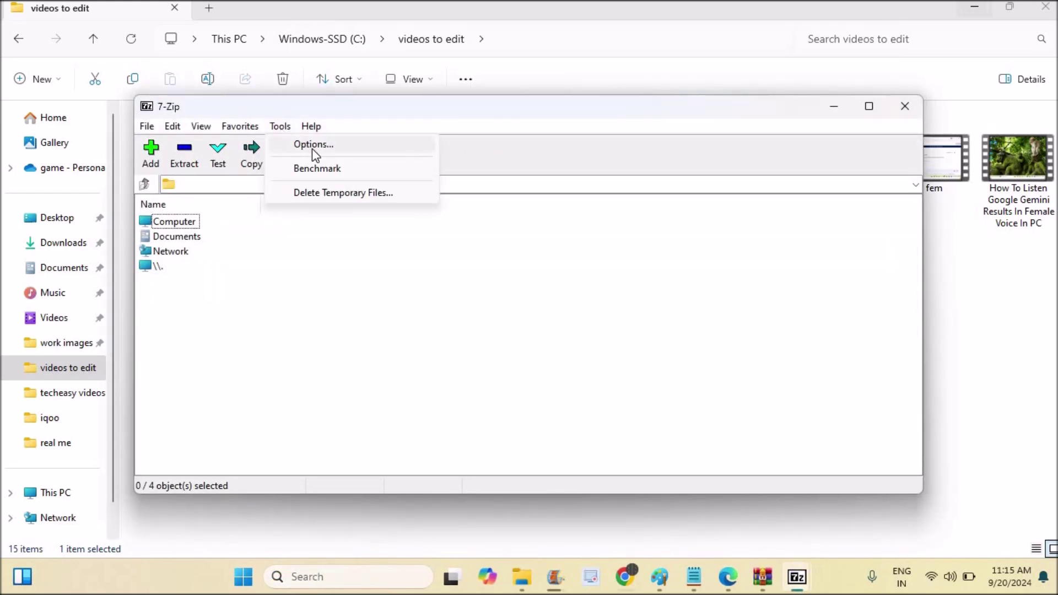
{"action": "left_click", "coordinate": [311, 144]}
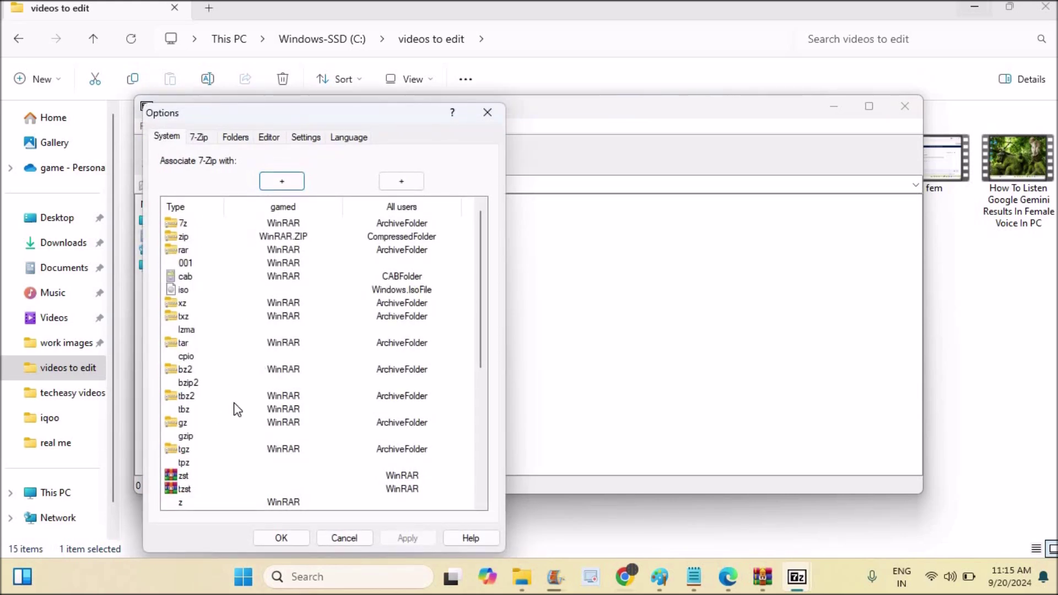
{"action": "left_click", "coordinate": [282, 180]}
{"action": "left_click", "coordinate": [304, 141]}
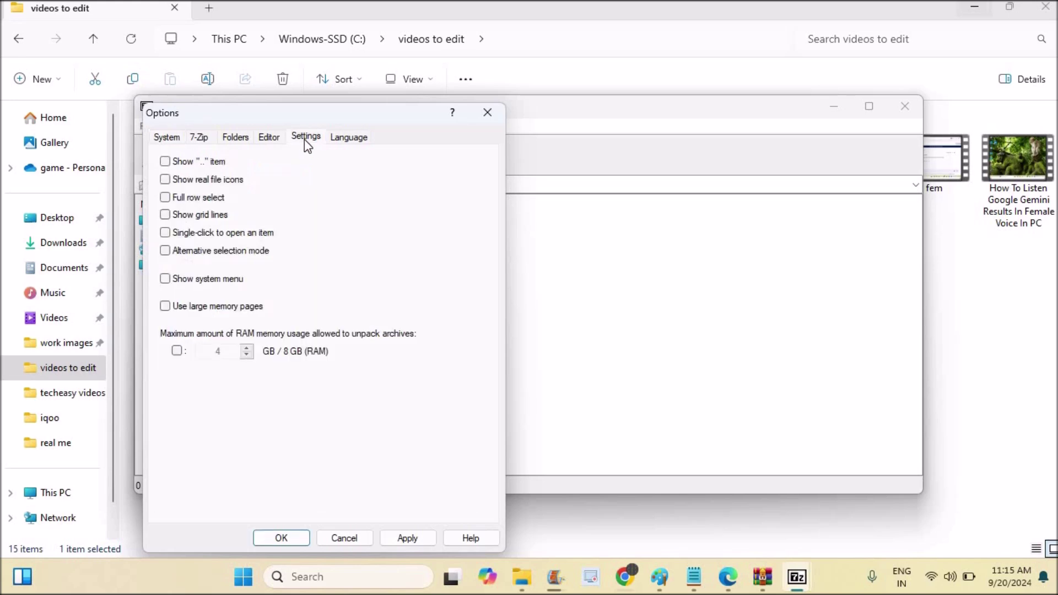